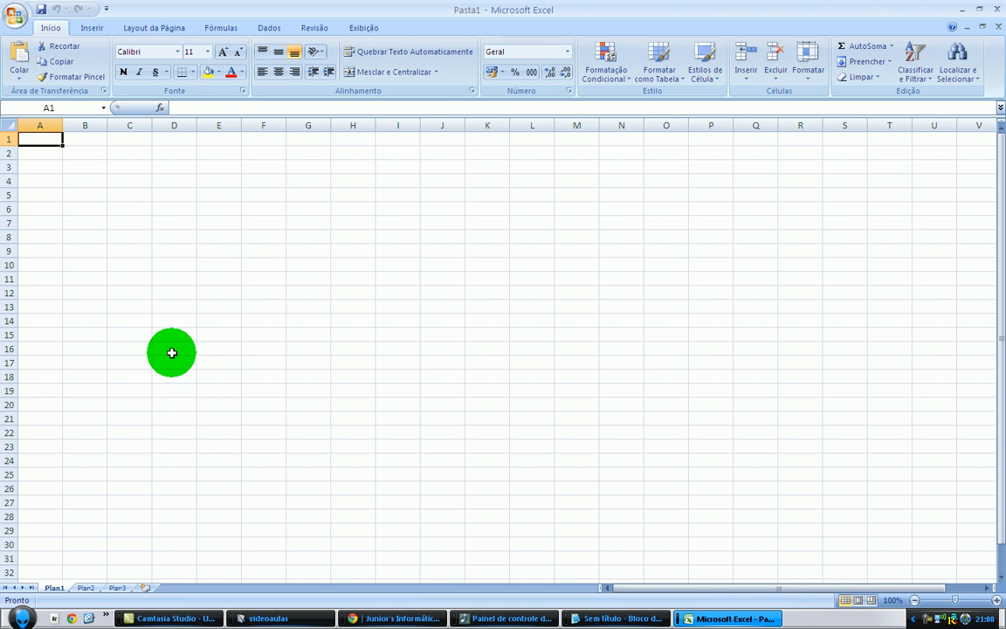
key(Up)
key(Right)
key(Right)
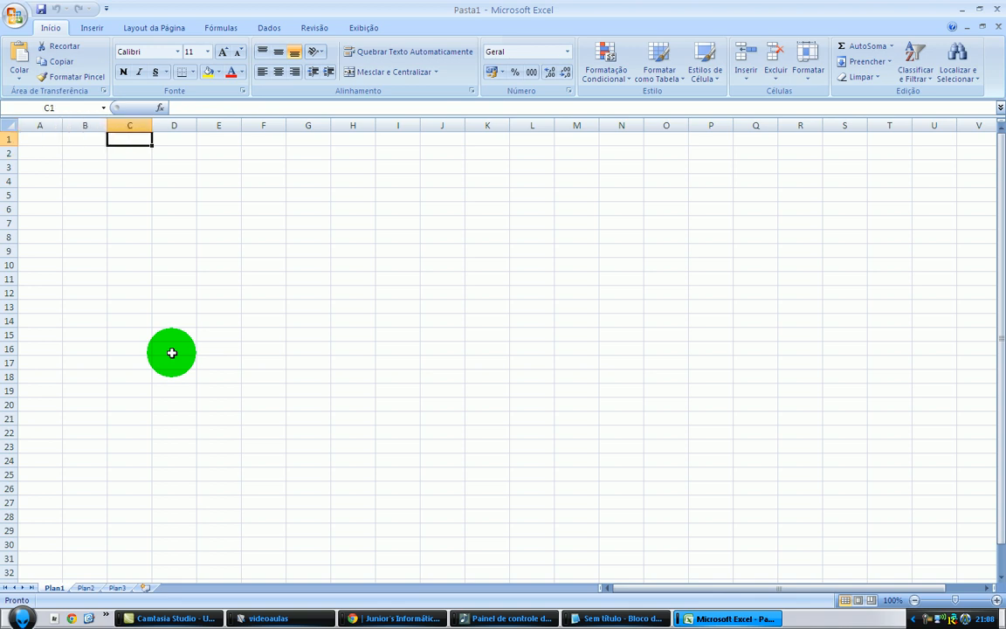
key(Left)
key(Left)
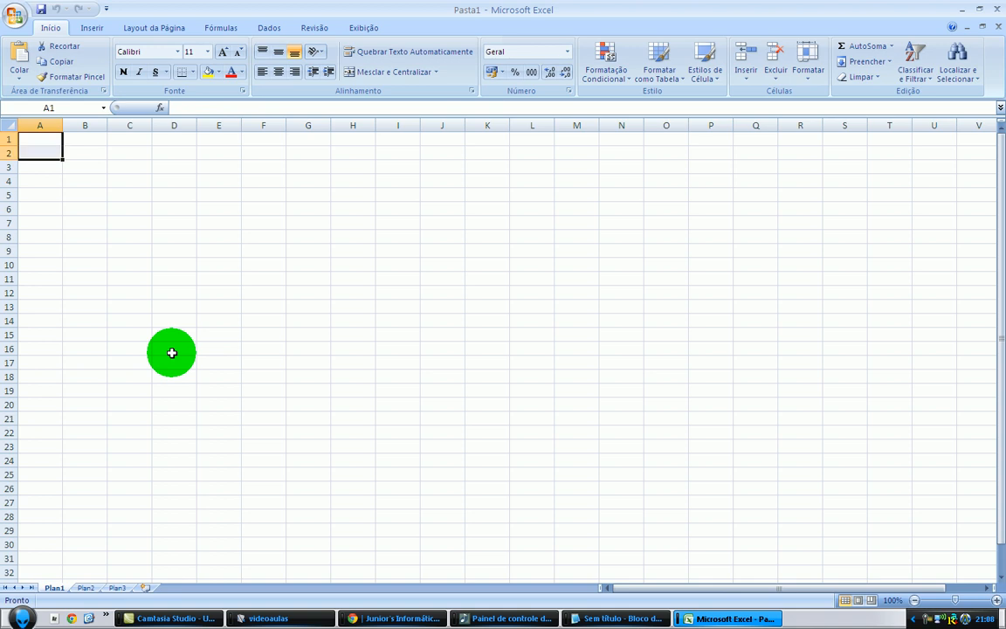
- Extend the selection from A1 to the cell block A1:K16, and return to a single selected cell
key(shift+Down)
key(shift+Down)
key(shift+Down)
key(shift+Right)
key(shift+Right)
key(shift+Right)
key(shift+Right)
key(shift+Right)
key(shift+Right)
key(shift+Right)
key(shift+Right)
key(shift+Right)
key(shift+Right)
key(shift+Down)
key(shift+Down)
key(shift+Down)
key(shift+Down)
key(shift+Down)
key(shift+Down)
key(shift+Down)
key(shift+Down)
key(shift+Down)
key(shift+Down)
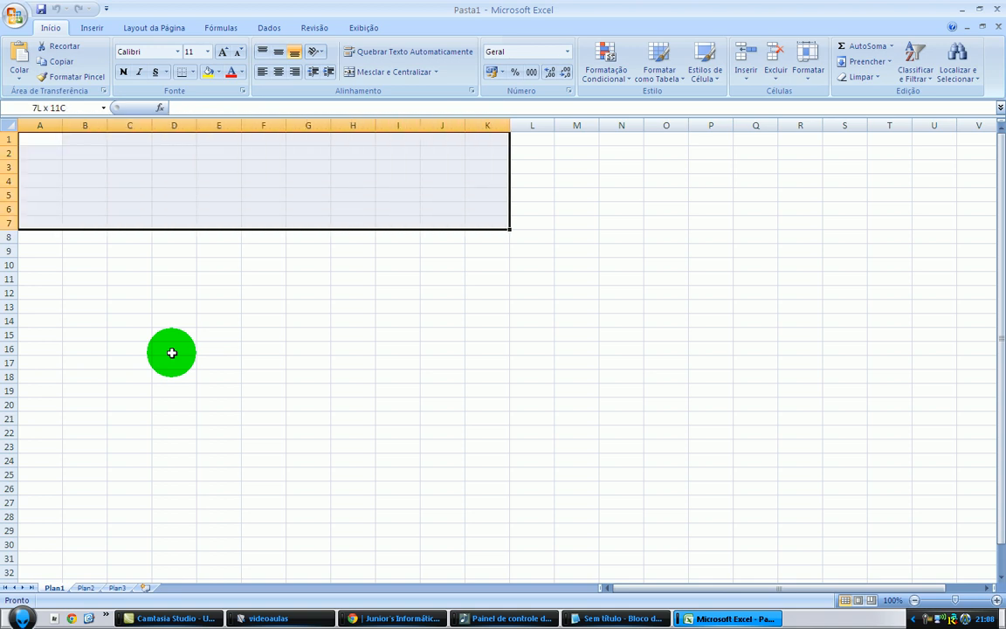
key(shift+Down)
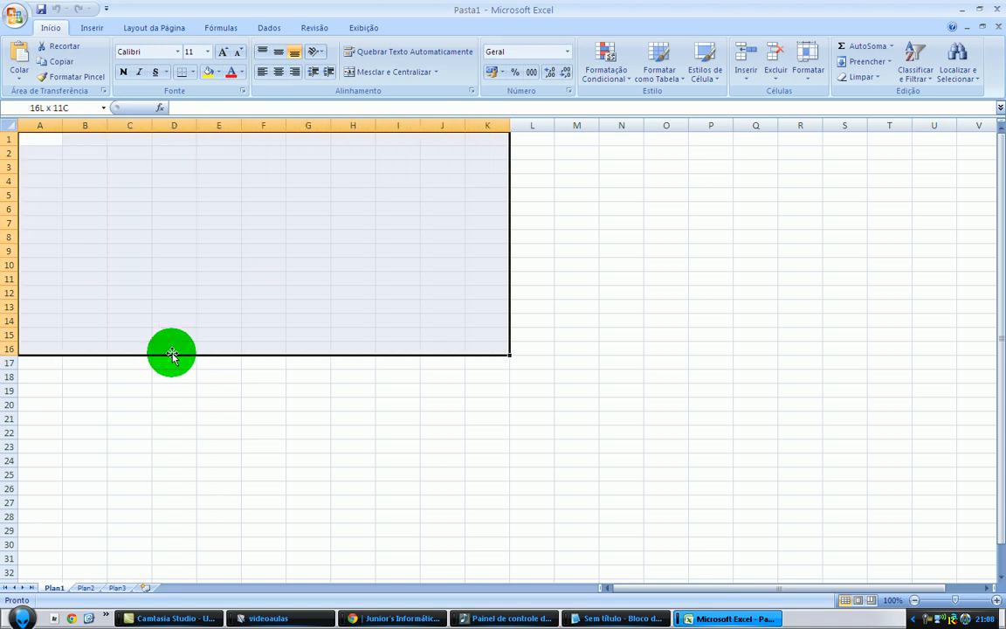
key(Left)
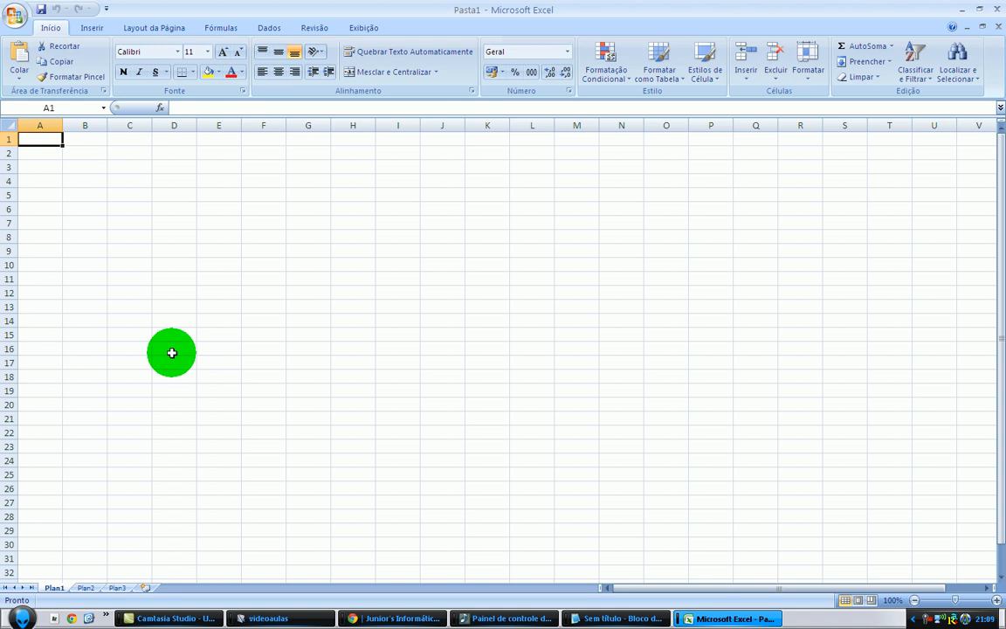
- Enter the value 10 in cell A1 and again in cell B1
text(10)
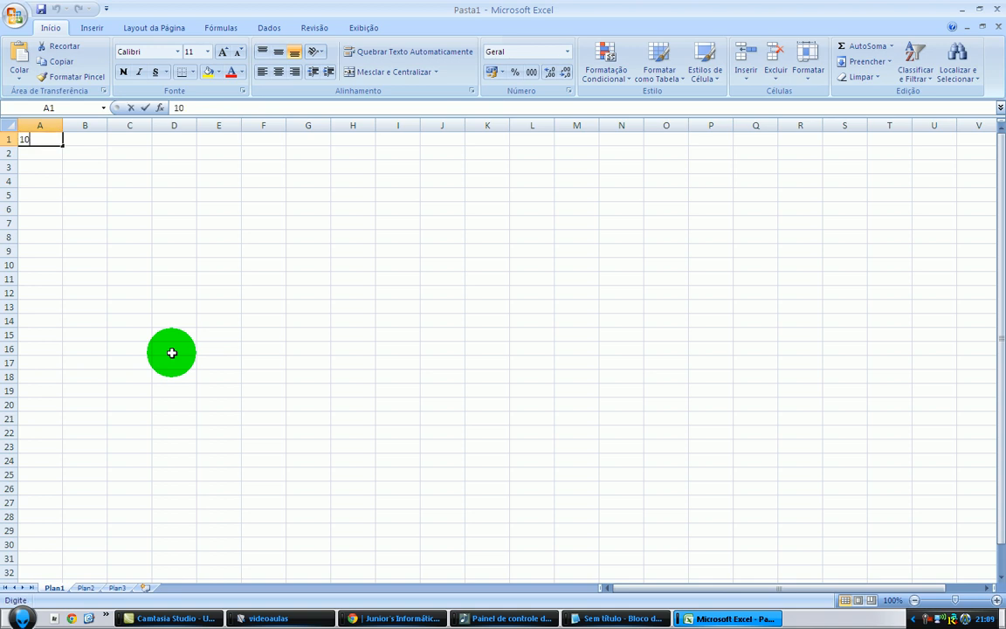
key(Right)
text(10)
key(Return)
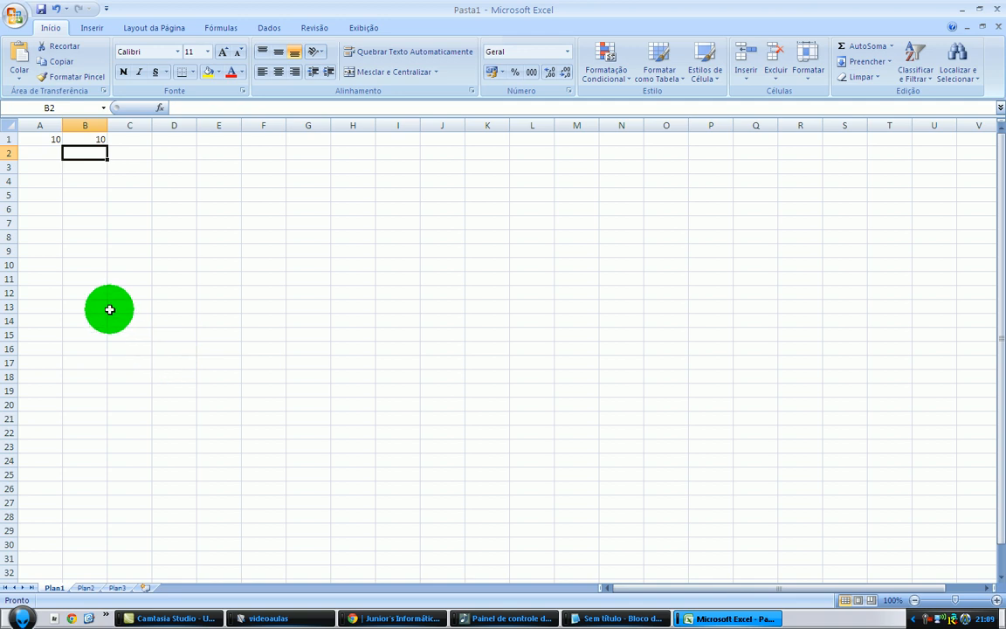
- Examine how cell references are formed by selecting A1 to A4, C7, O16 and B1 one after another
click(37, 140)
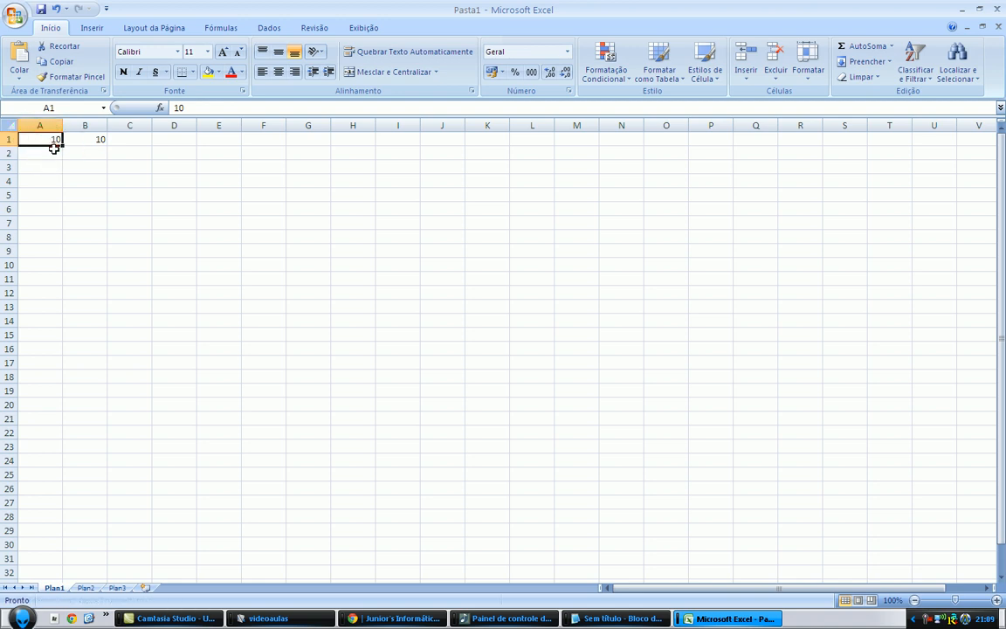
click(53, 151)
click(48, 164)
click(39, 180)
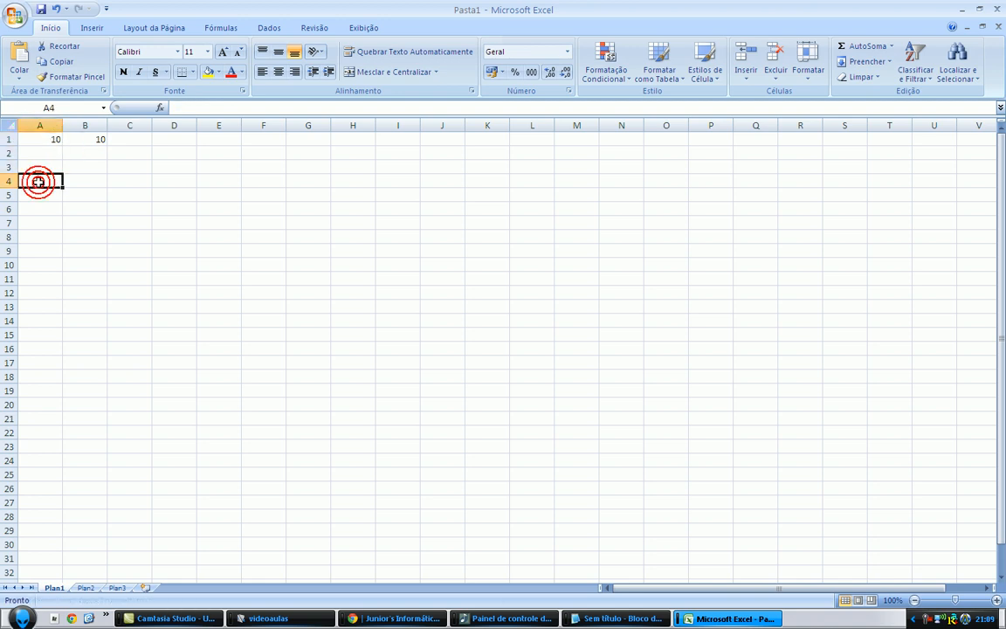
click(36, 147)
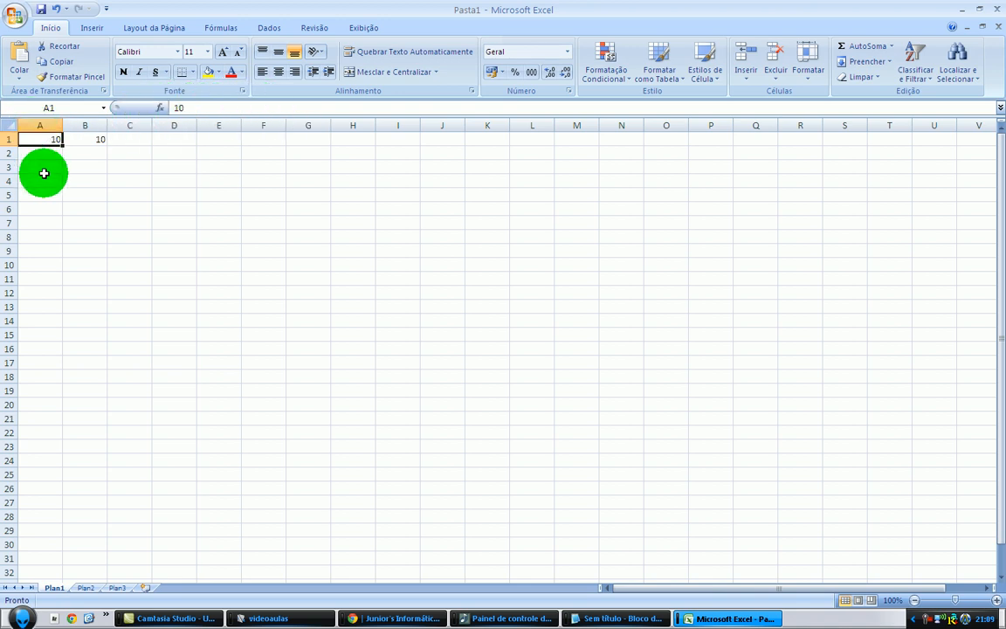
click(141, 225)
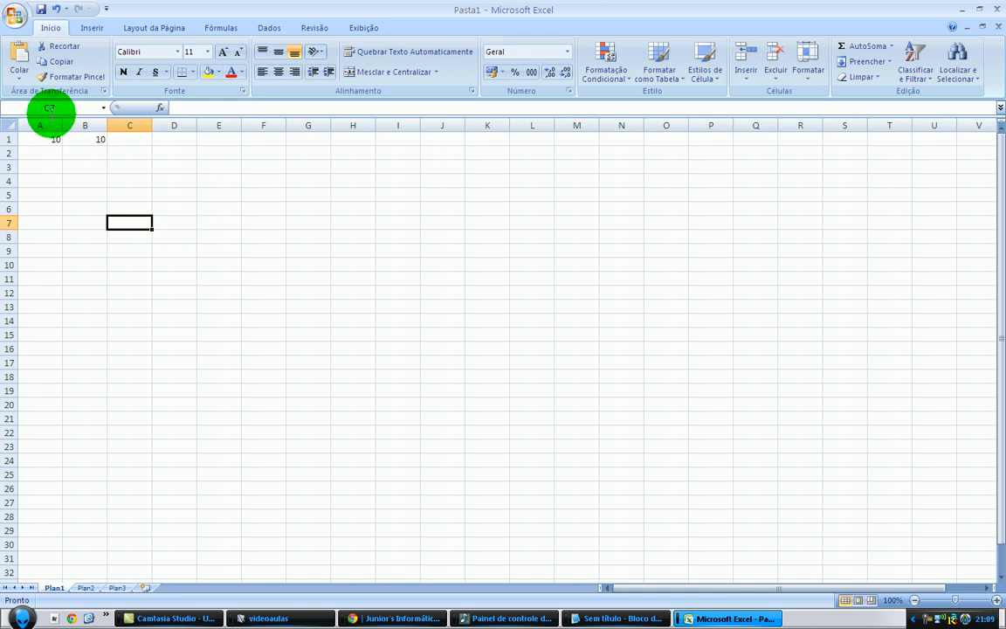
click(653, 346)
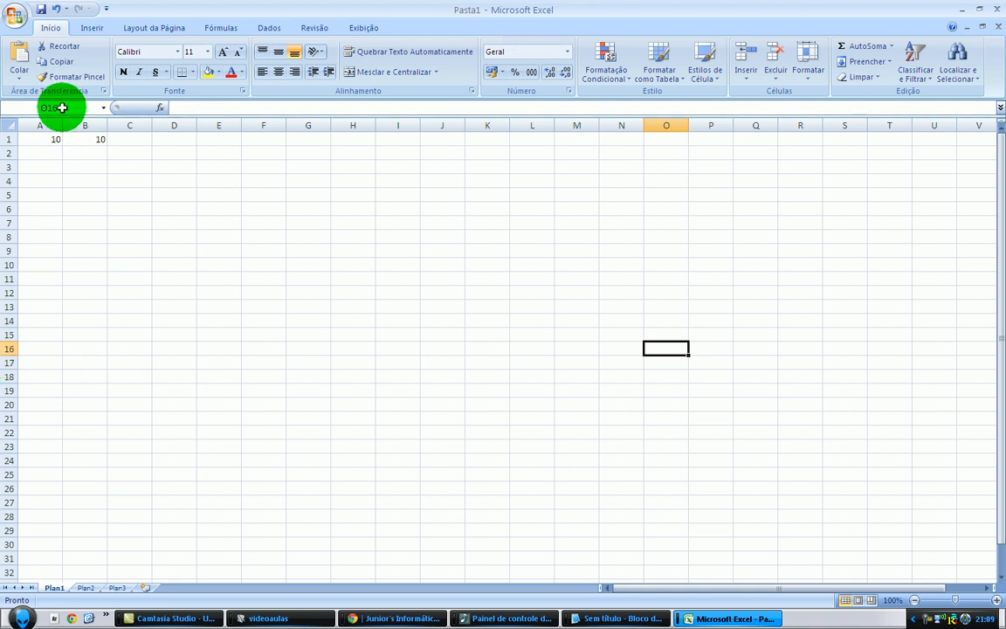
click(50, 140)
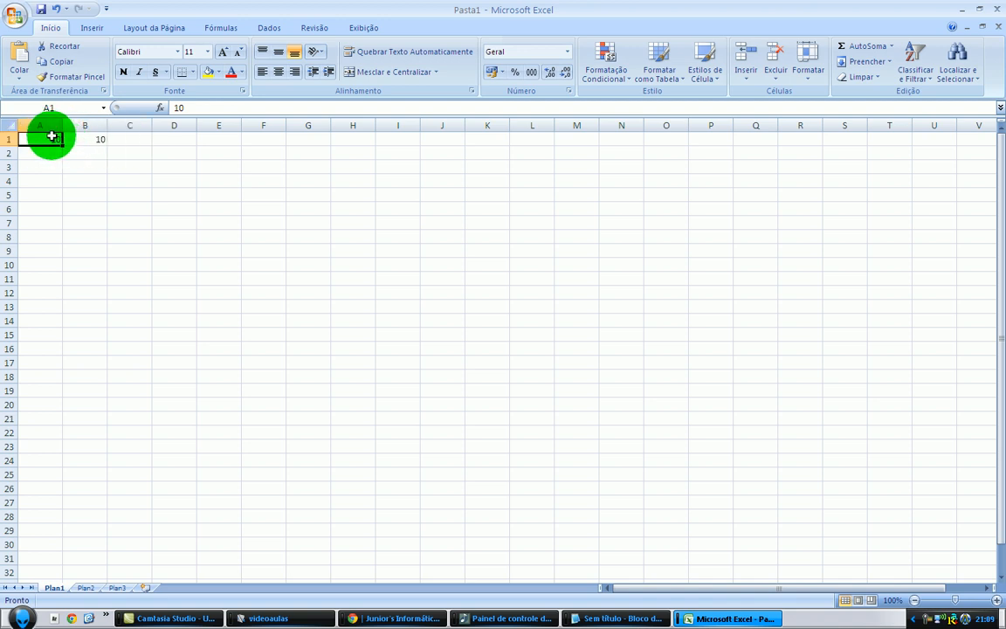
click(80, 139)
click(81, 138)
- Enter the formula =10+10 with fixed numbers in cell C1
click(119, 142)
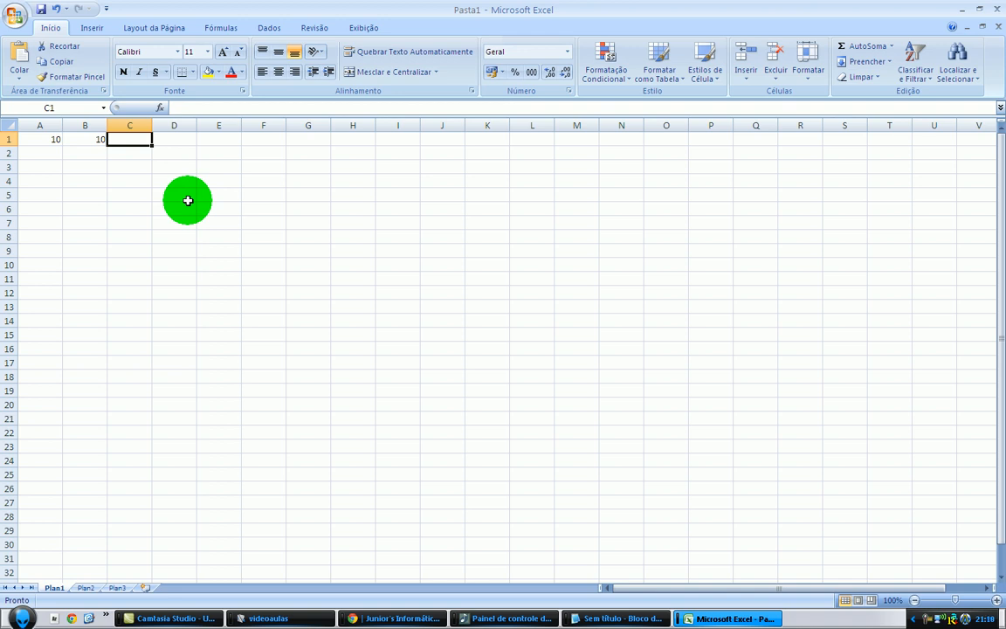
text(=)
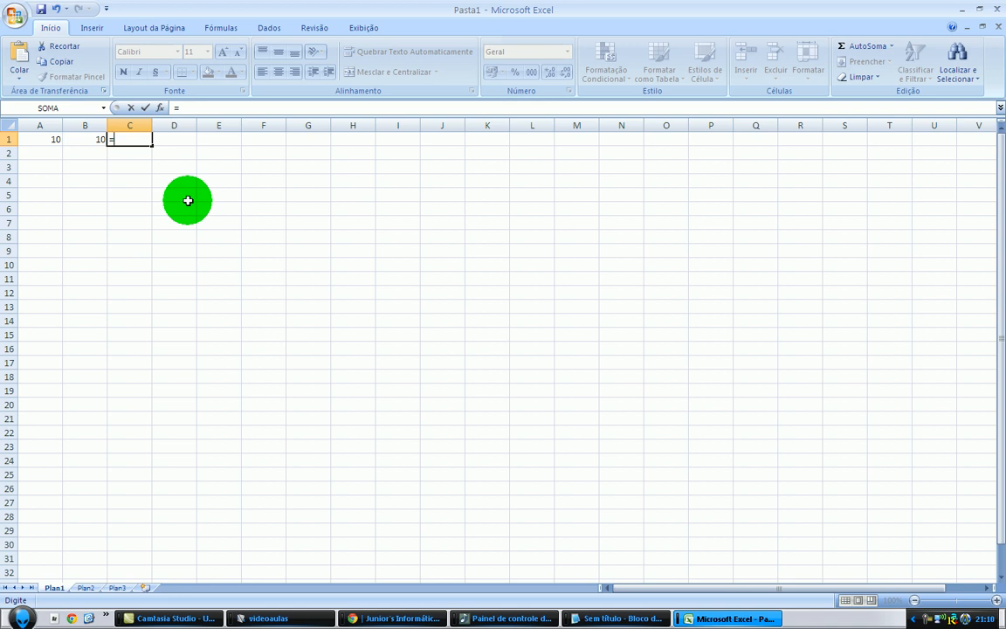
key(BackSpace)
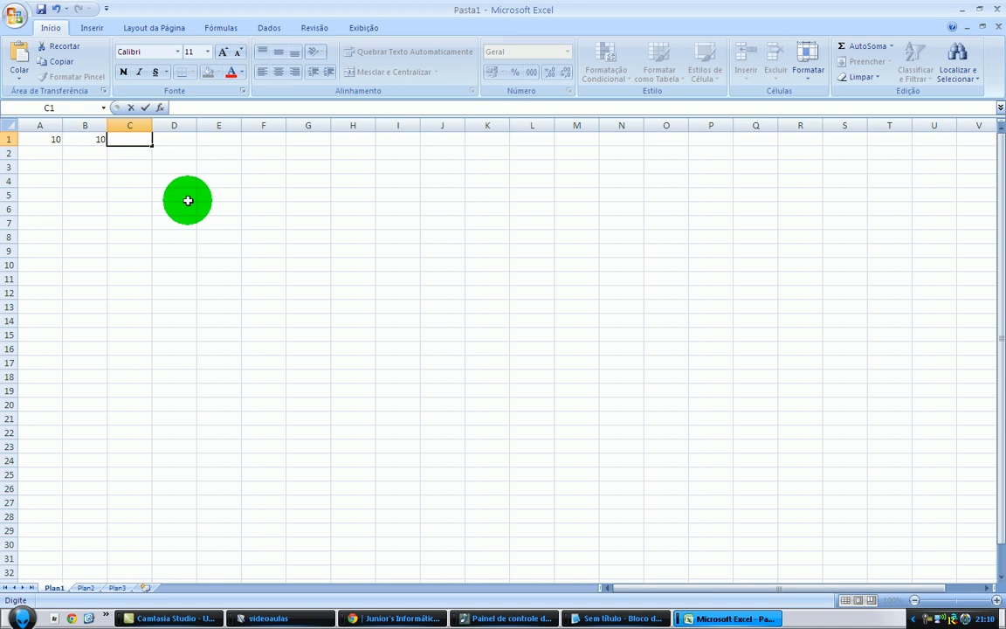
text(=)
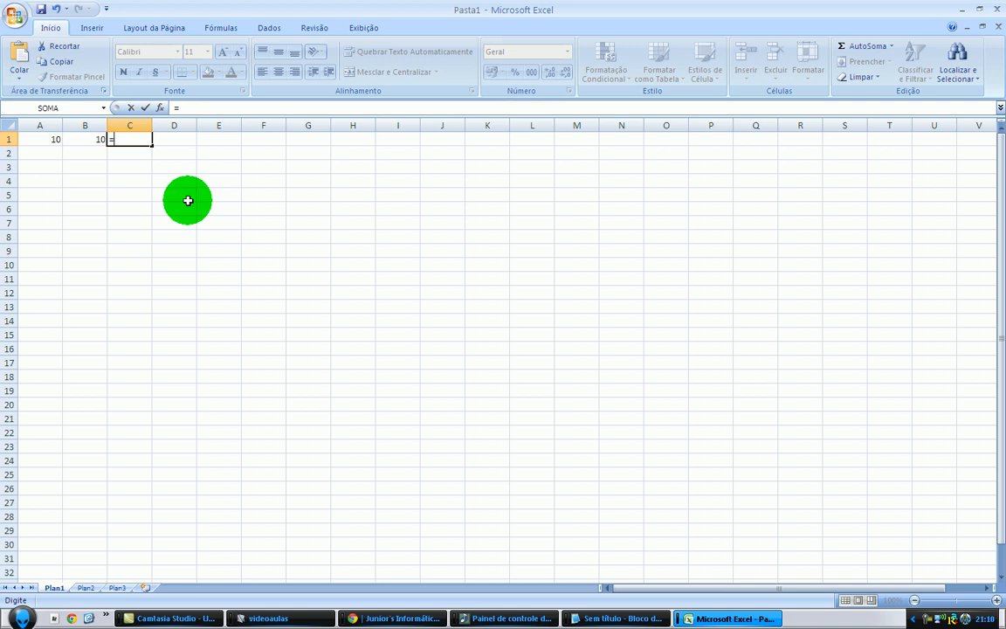
text(10+1)
text(0)
key(Return)
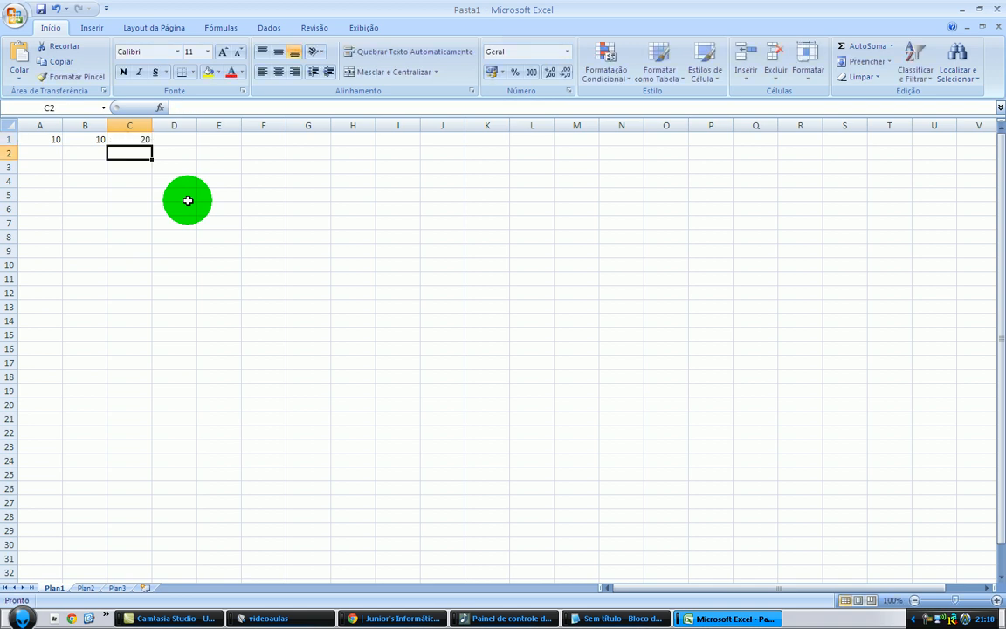
- Set cell A1 to 20 and check how the sum formula in C1 responds
key(Up)
key(Left)
key(Left)
text(20)
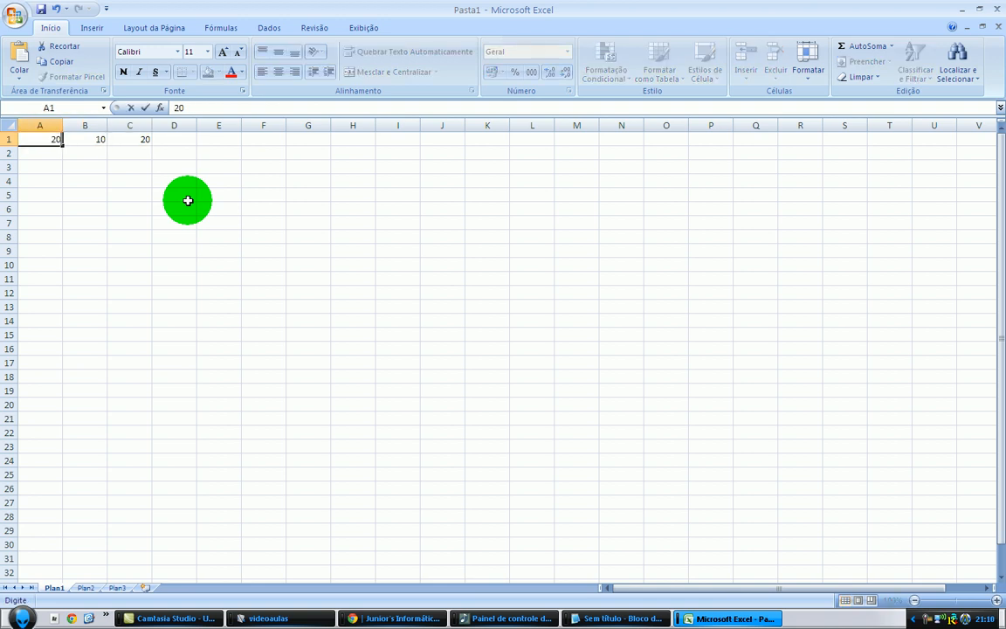
key(Right)
key(Right)
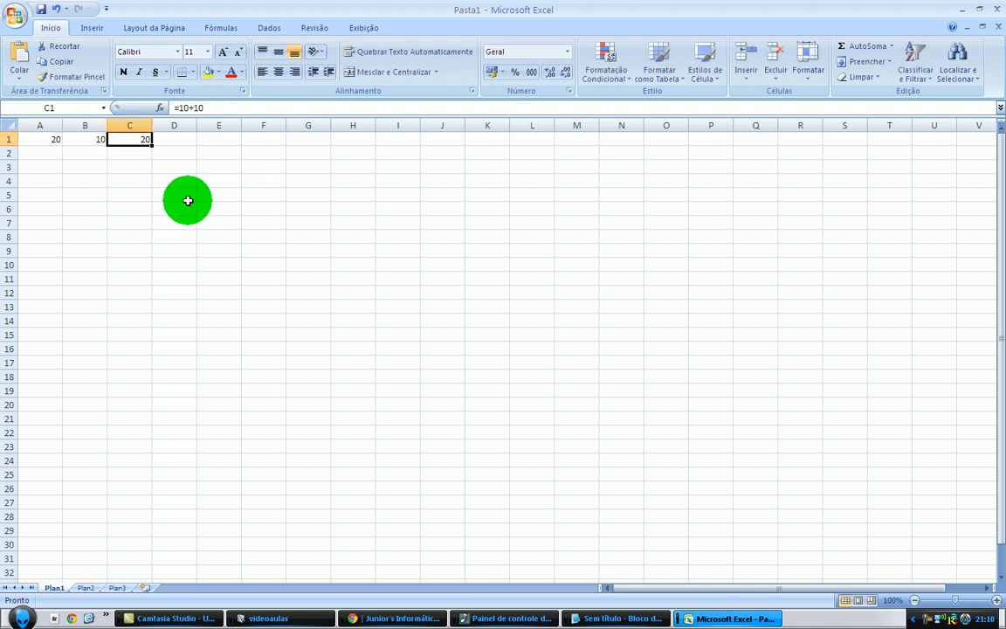
- Compare the contents of A1 and B1 with the fixed-number formula in C1
key(Left)
key(Left)
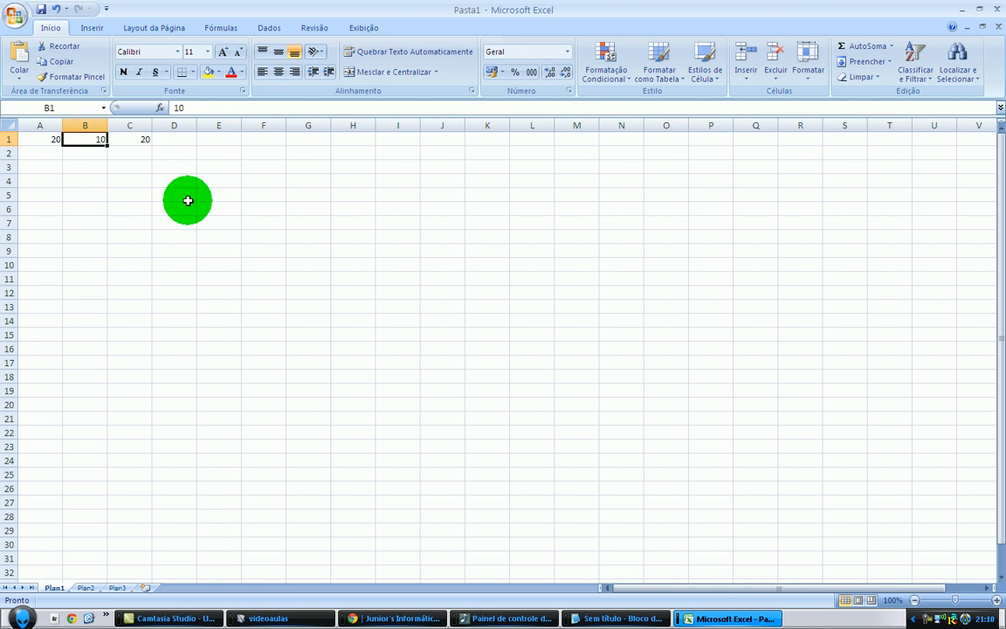
key(Right)
key(Right)
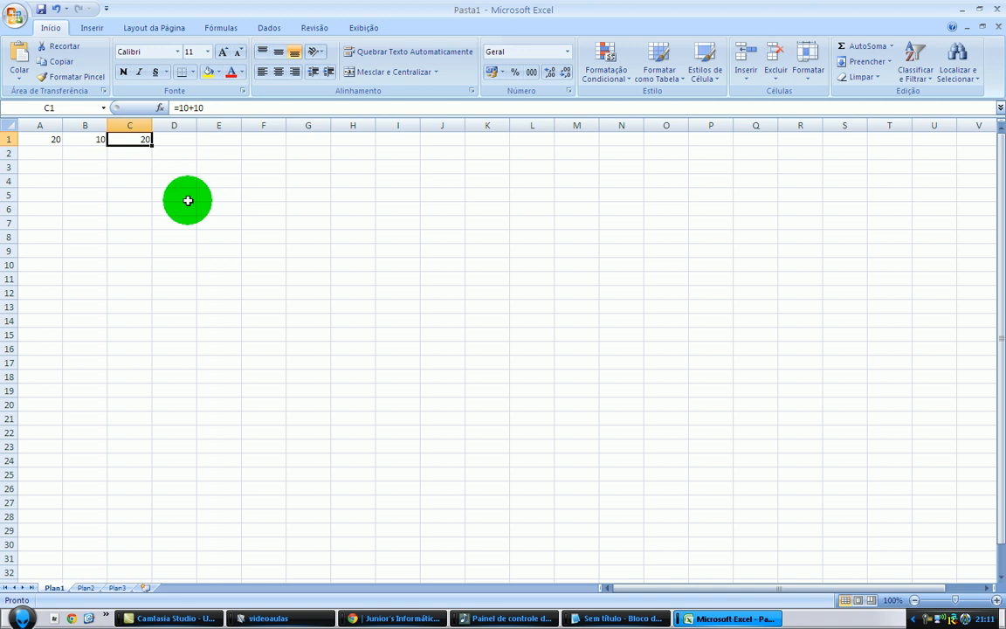
key(Left)
key(Left)
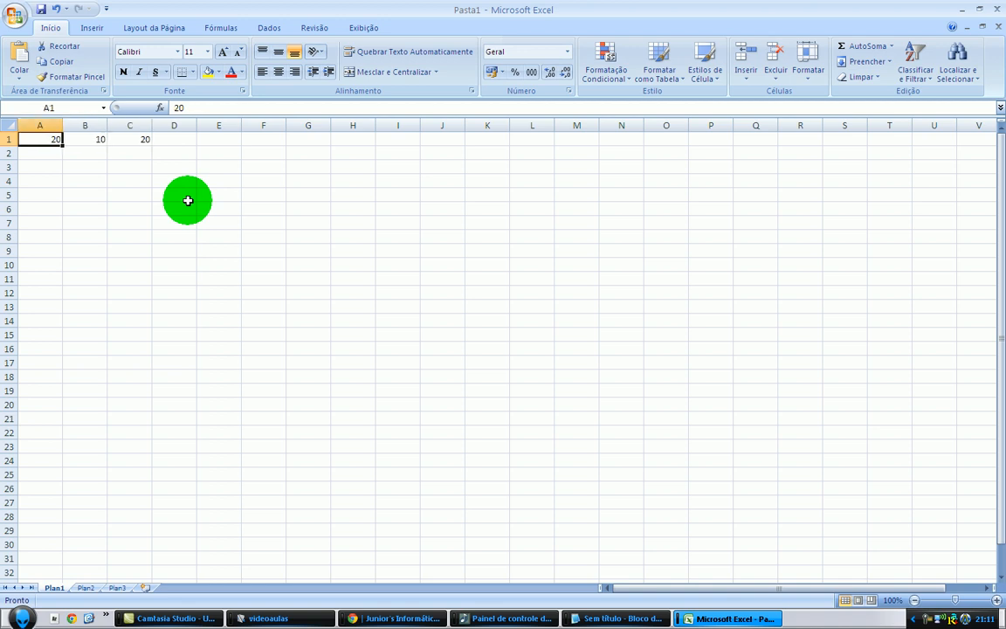
key(Right)
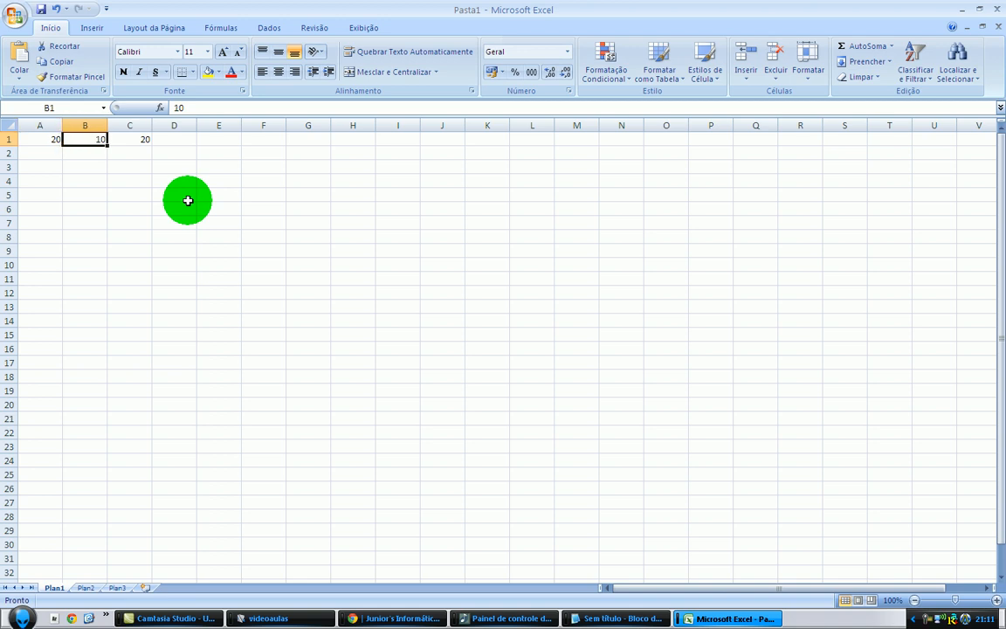
- Replace the formula in cell C1 with =A1+B1 so that it uses cell references
key(Right)
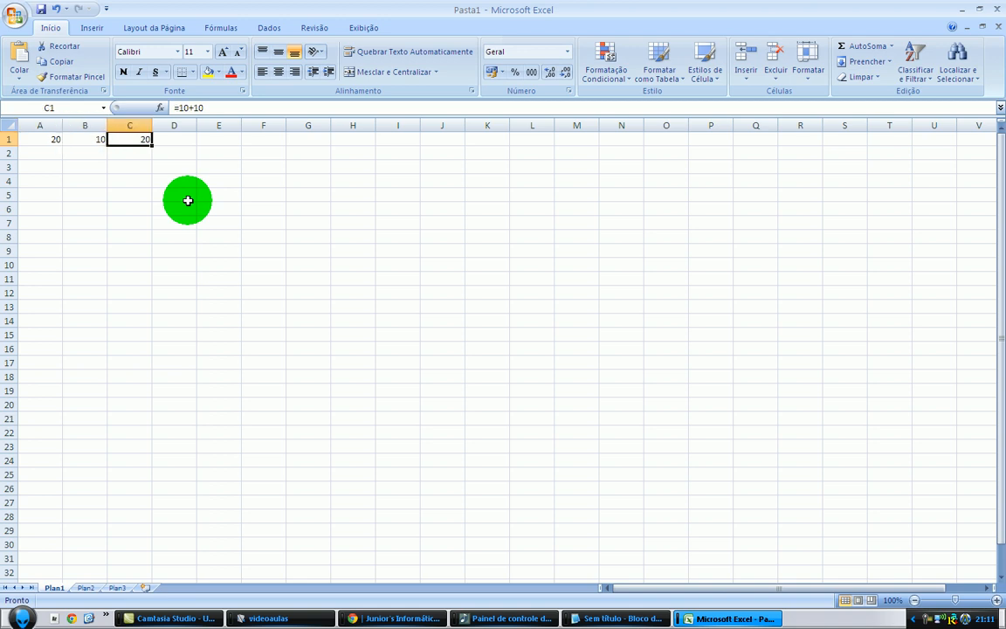
text(=)
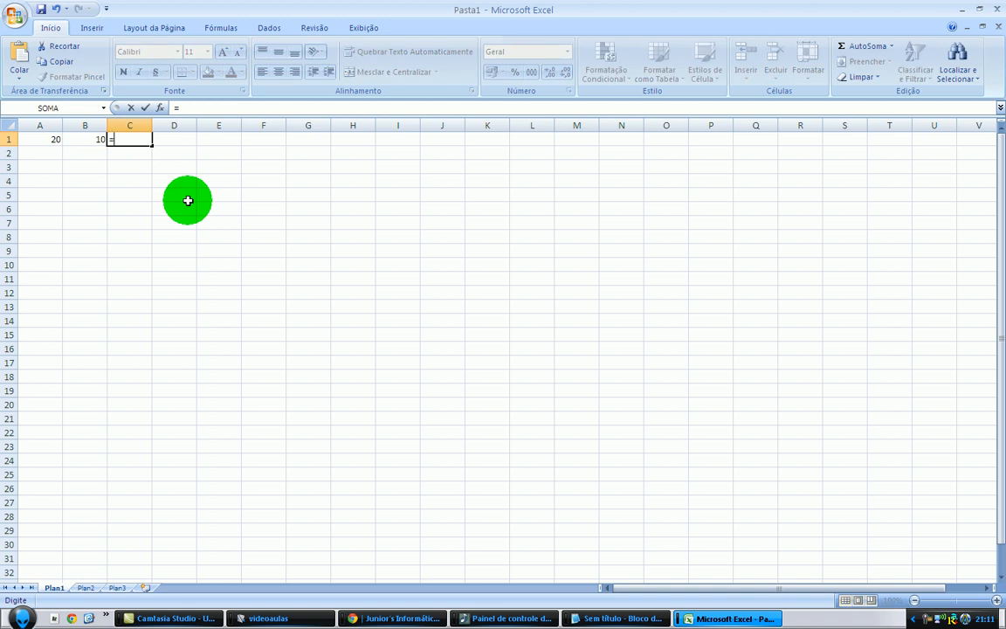
text(a1)
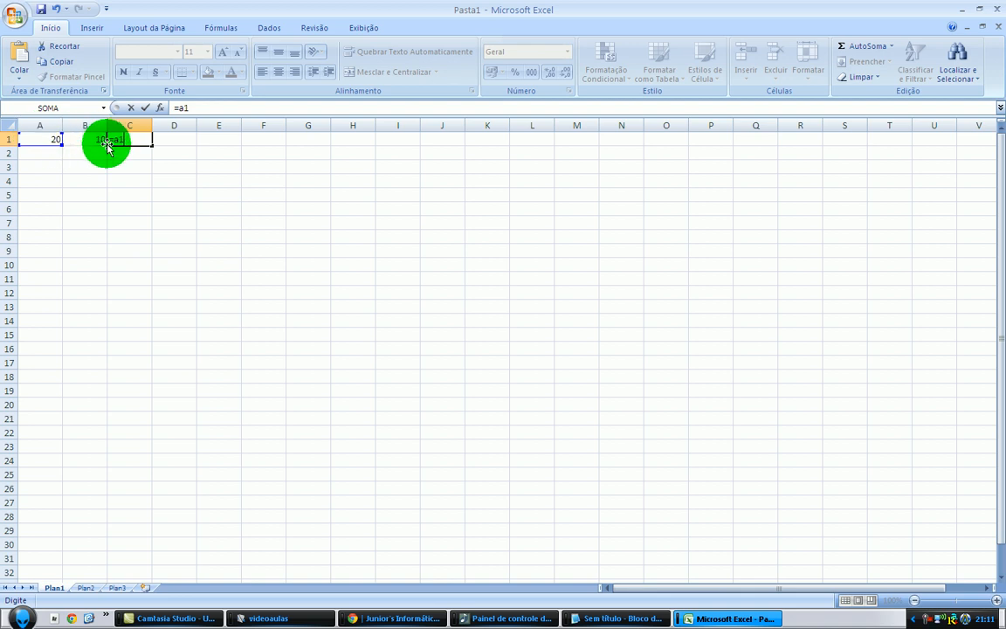
text(+)
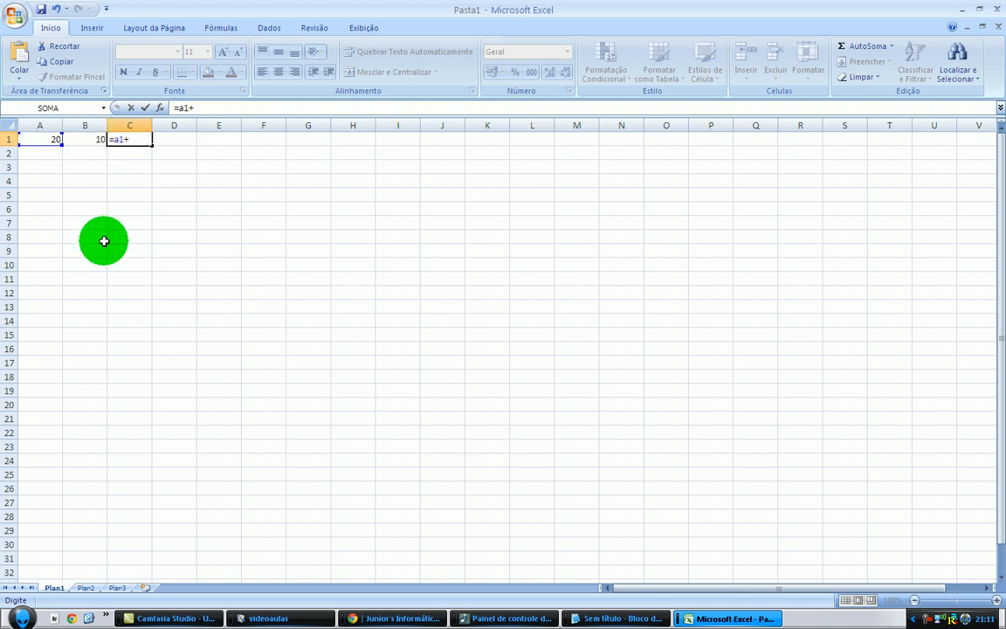
text(b1)
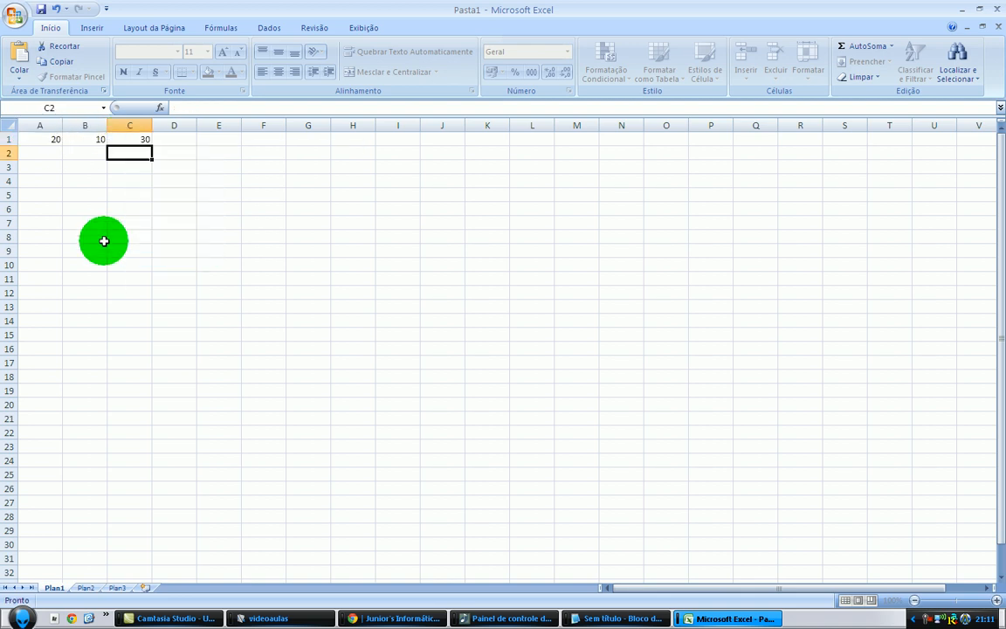
key(ctrl+Return)
- Set cell A1 to 10 and check the reference-based sum in C1
key(Left)
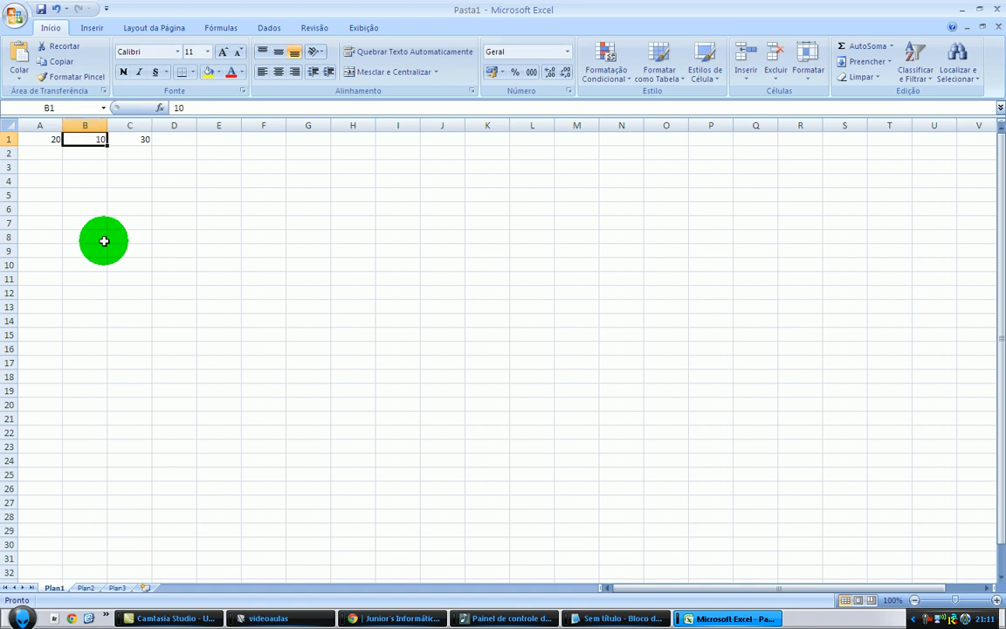
key(Left)
text(10)
key(Return)
key(Right)
key(Right)
key(Up)
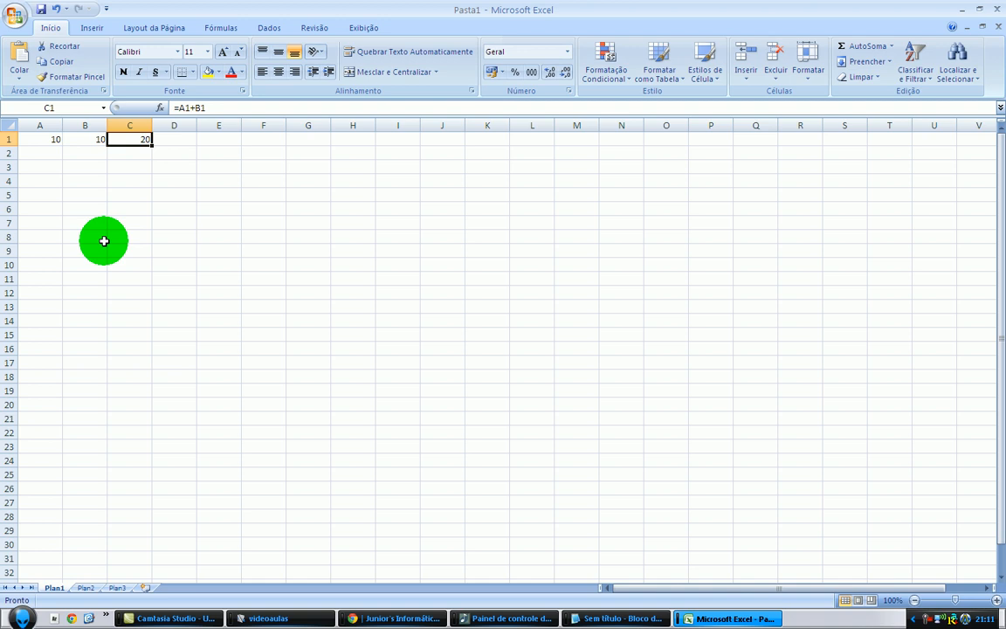
key(Left)
key(Left)
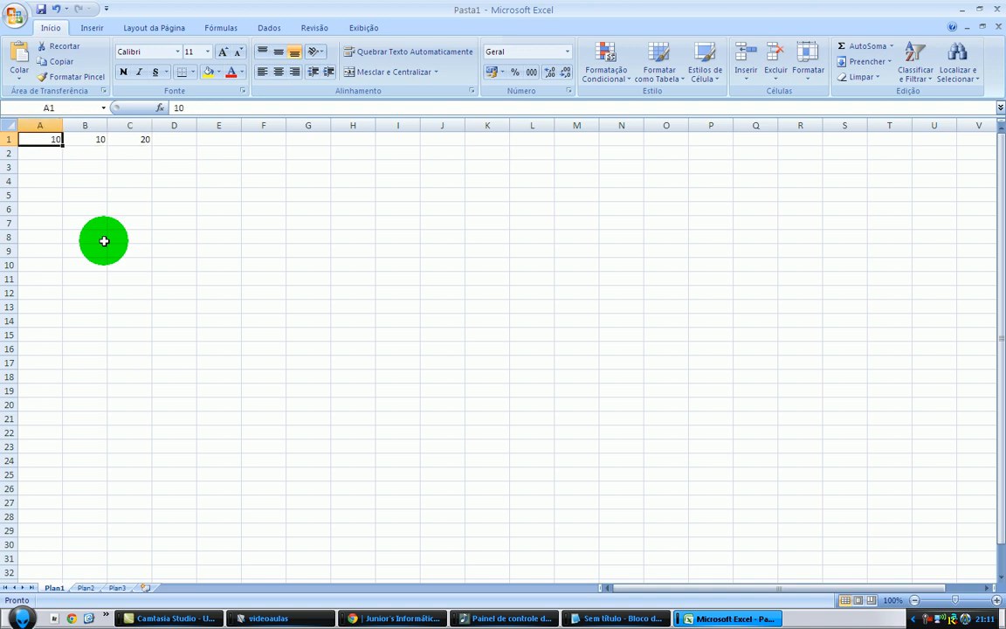
key(Down)
key(Up)
key(Right)
key(Left)
key(Right)
key(Left)
- Enter the value 10 in each cell of column A from A2 to A7
key(Down)
text(10)
key(Return)
text(10)
key(Return)
text(10)
key(Return)
text(10)
key(Return)
text(10)
key(Return)
text(10)
key(Return)
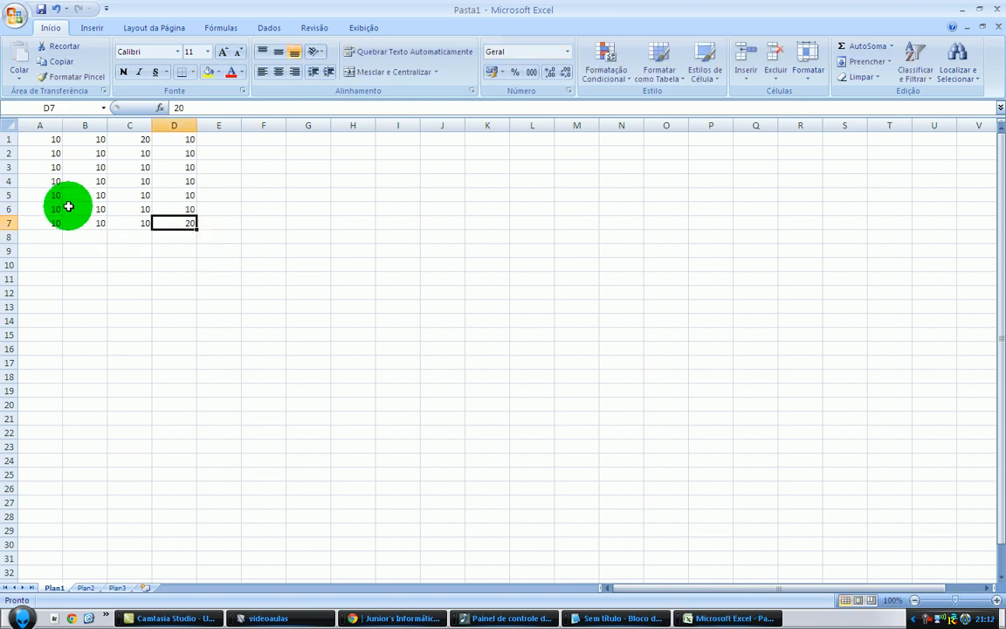
click(234, 142)
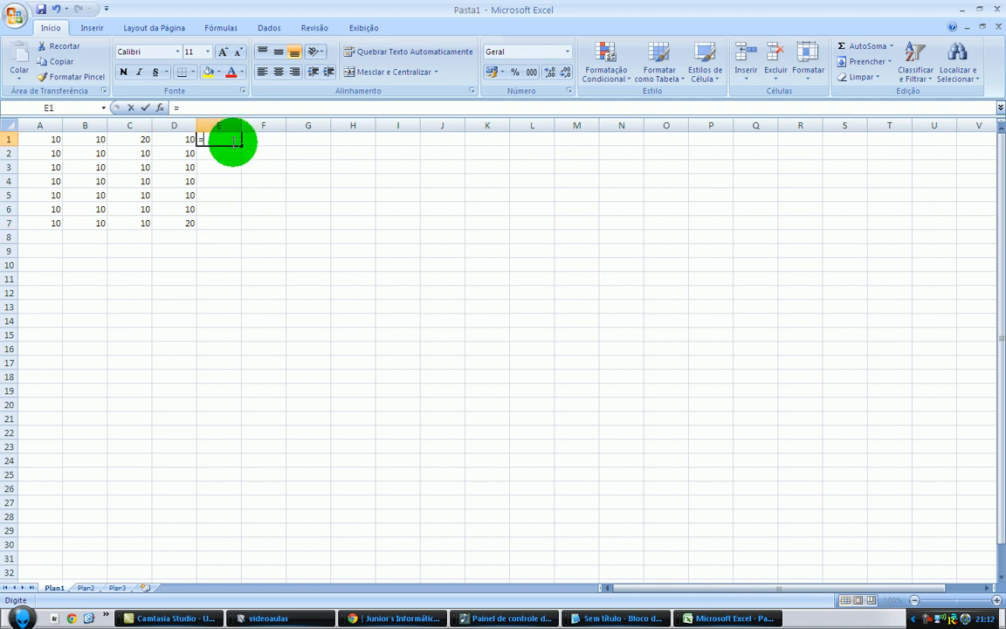
text(=a1+a2+a3+)
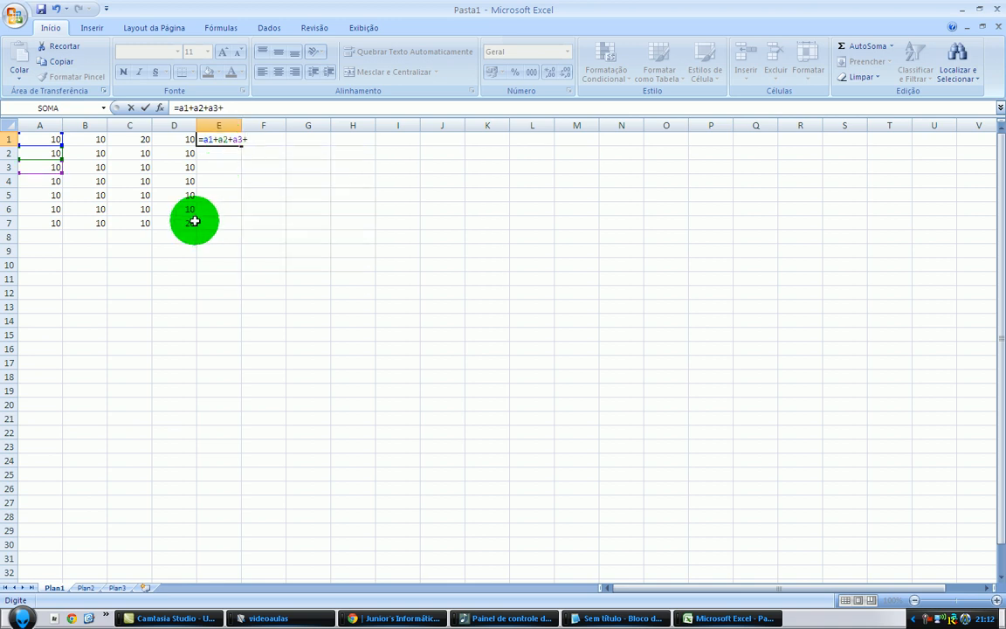
text(a)
key(BackSpace)
key(BackSpace)
key(BackSpace)
key(BackSpace)
key(BackSpace)
key(BackSpace)
key(BackSpace)
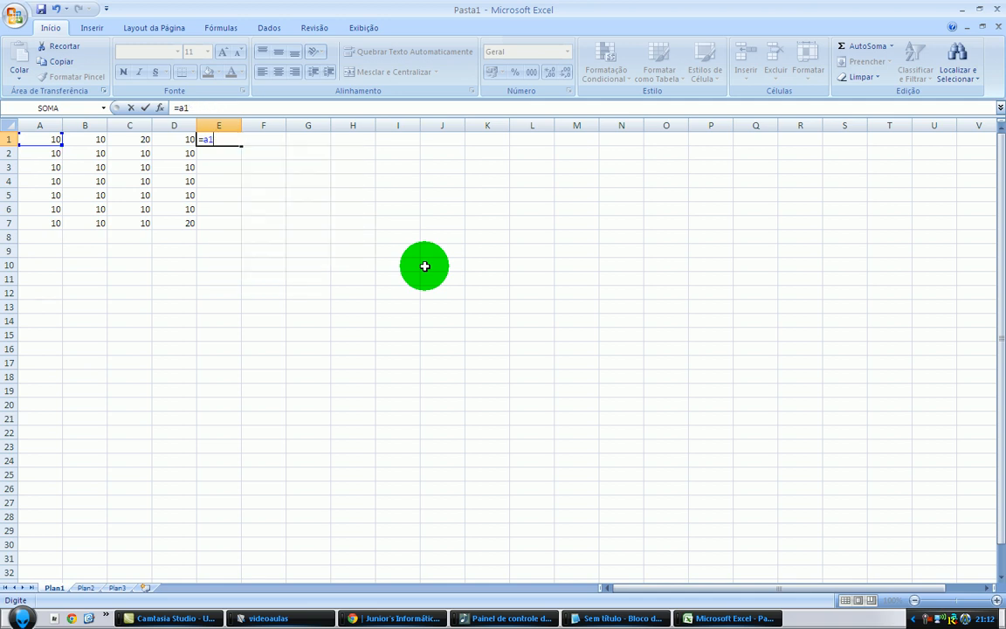
key(BackSpace)
key(BackSpace)
key(BackSpace)
- Enter =SOMA(A1:D7) in cell E1 to sum the whole block, accepting the proposed formula correction, and review the stored formula
text(soma)
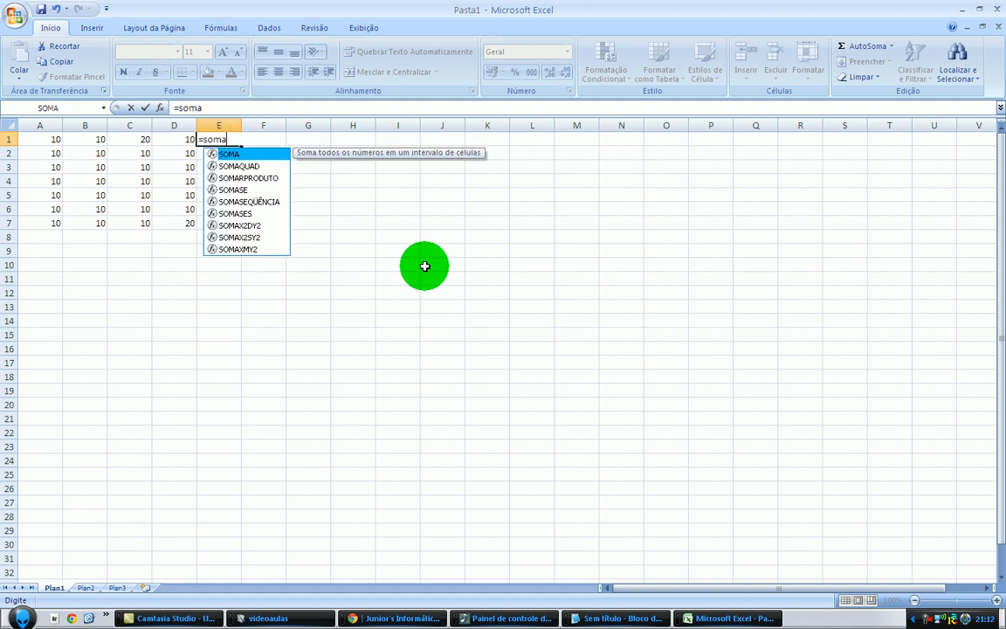
text( ()
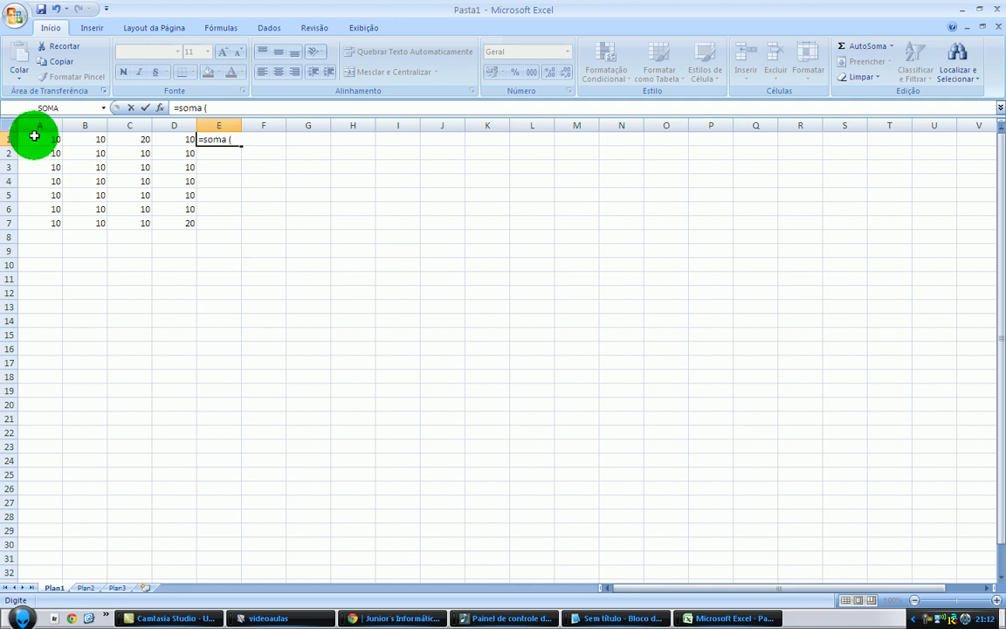
text(a1+)
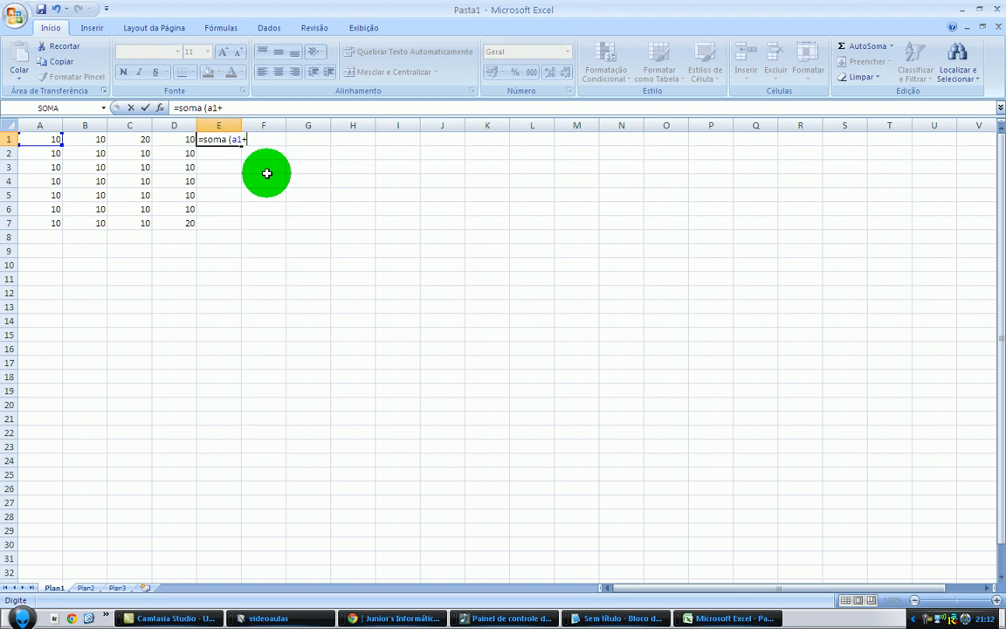
key(BackSpace)
text(:d7)
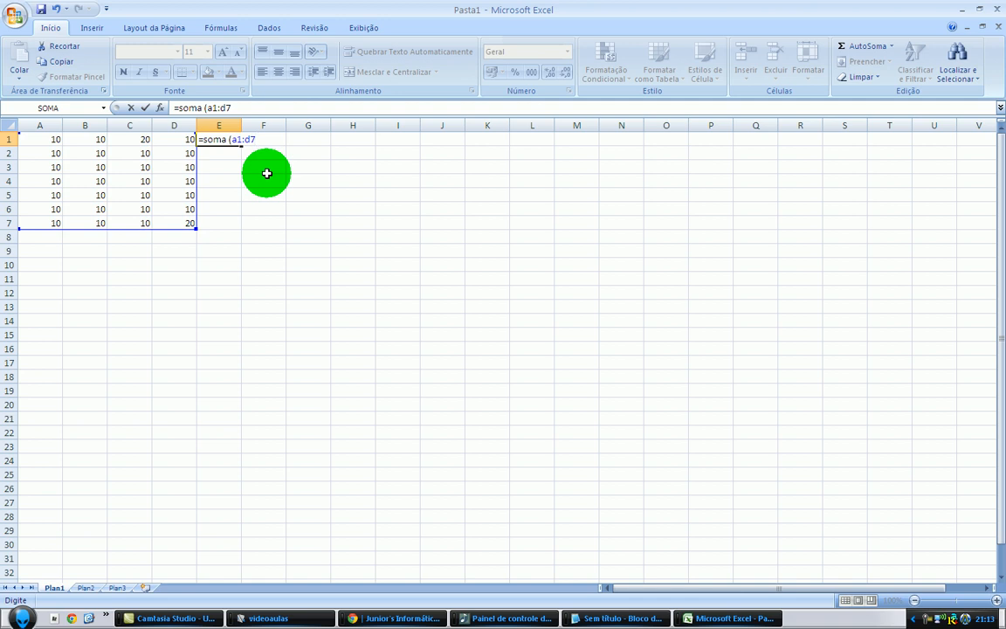
text())
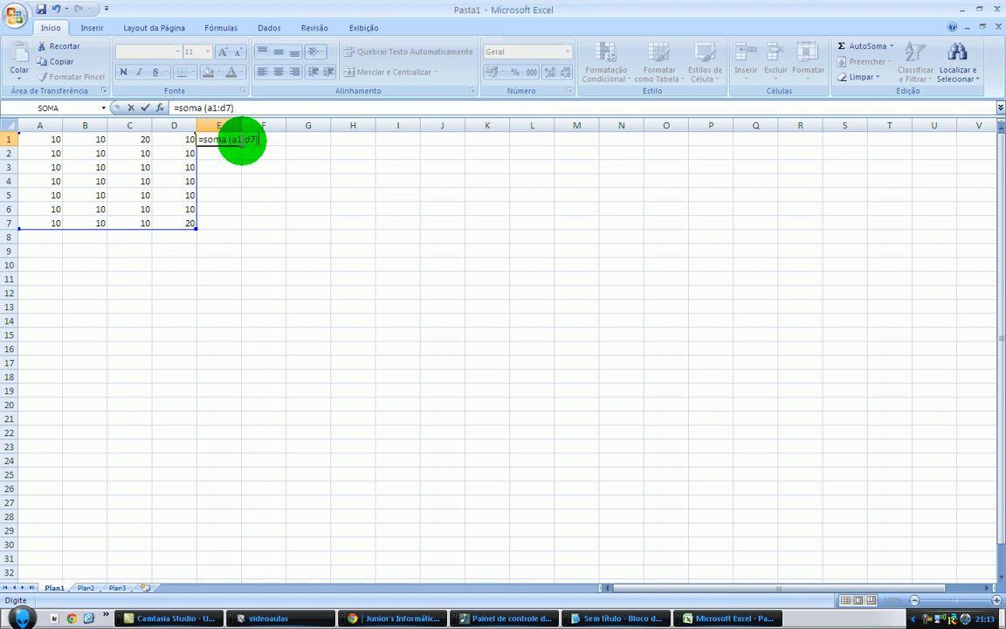
key(Return)
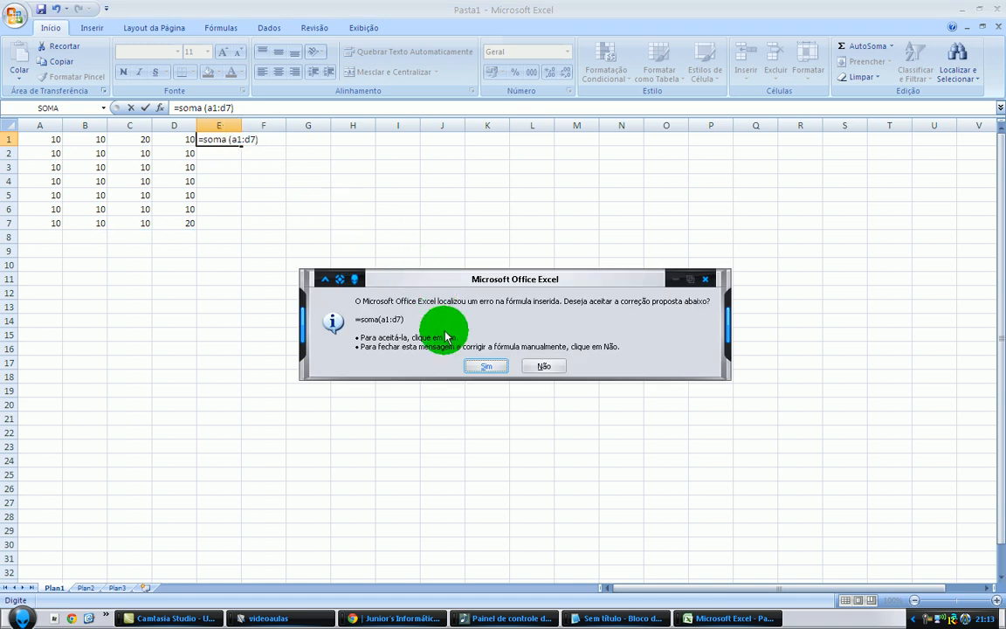
key(Return)
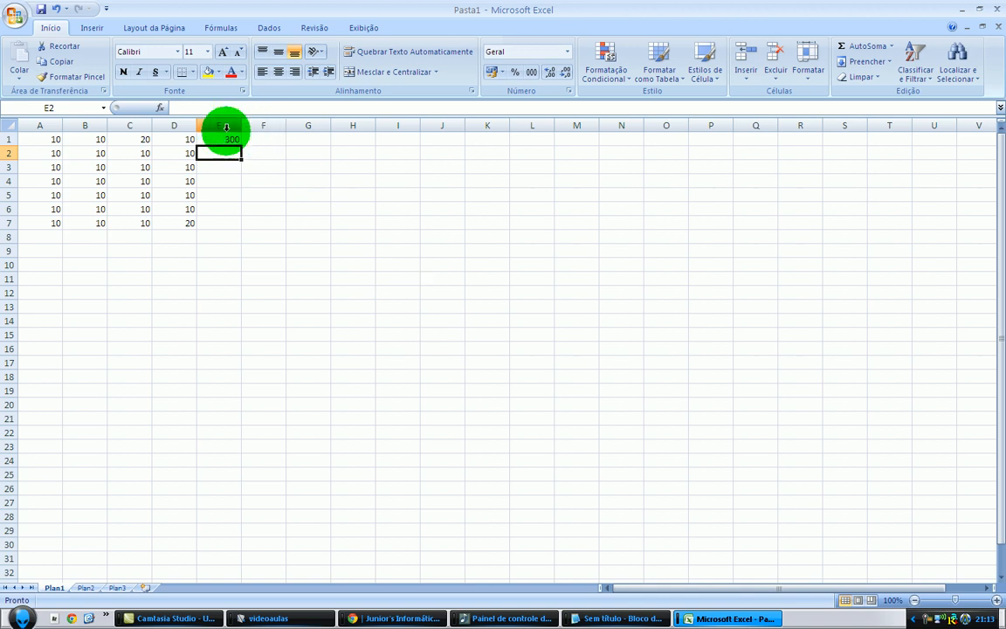
click(224, 139)
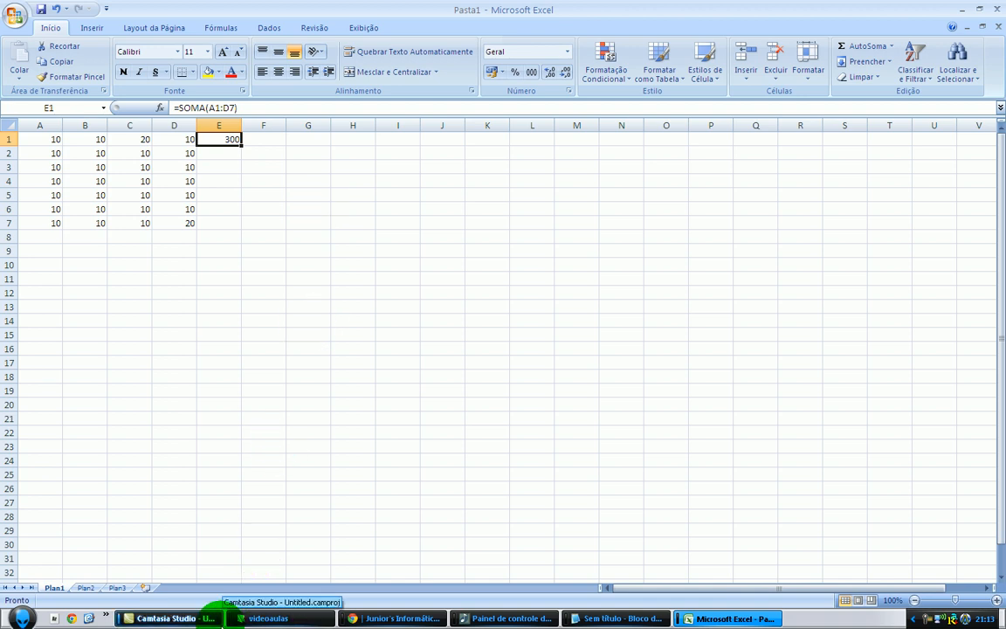
- Switch to the Chrome window with the Junior's Informátic's blog, and bring up the Notepad window showing the blog's address
click(406, 617)
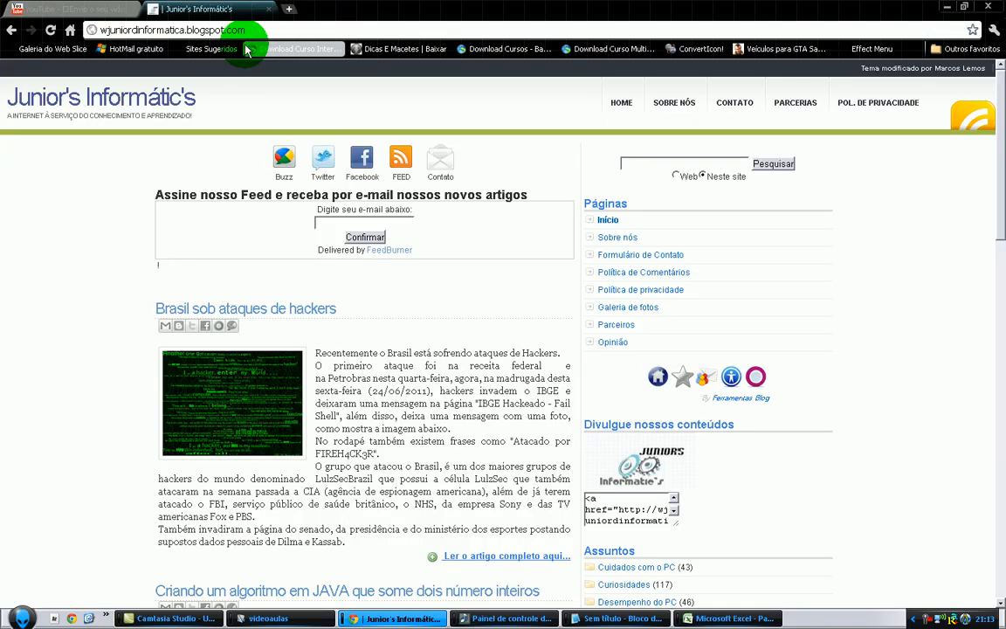
click(611, 618)
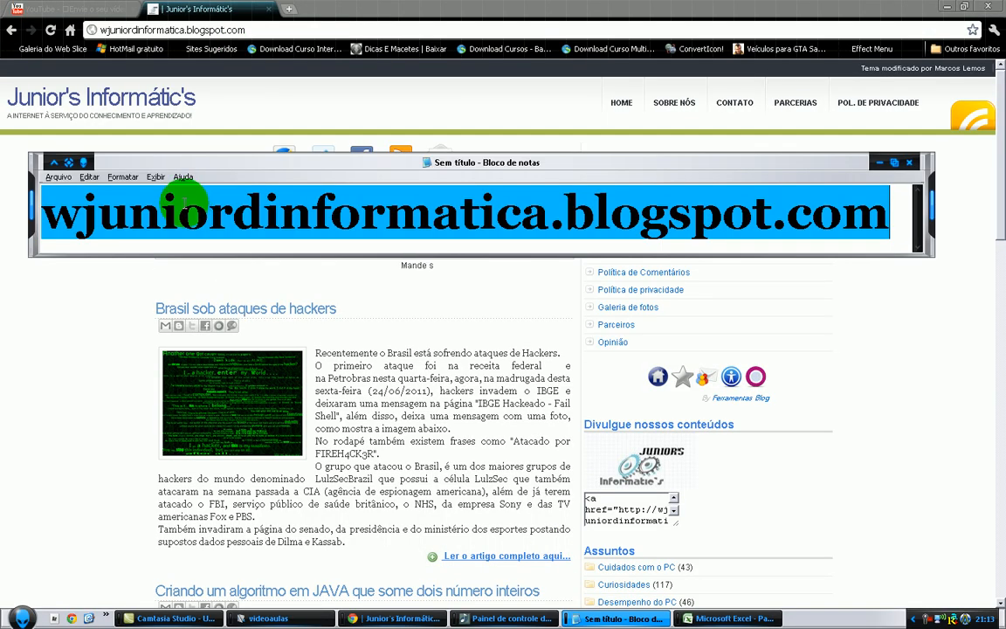